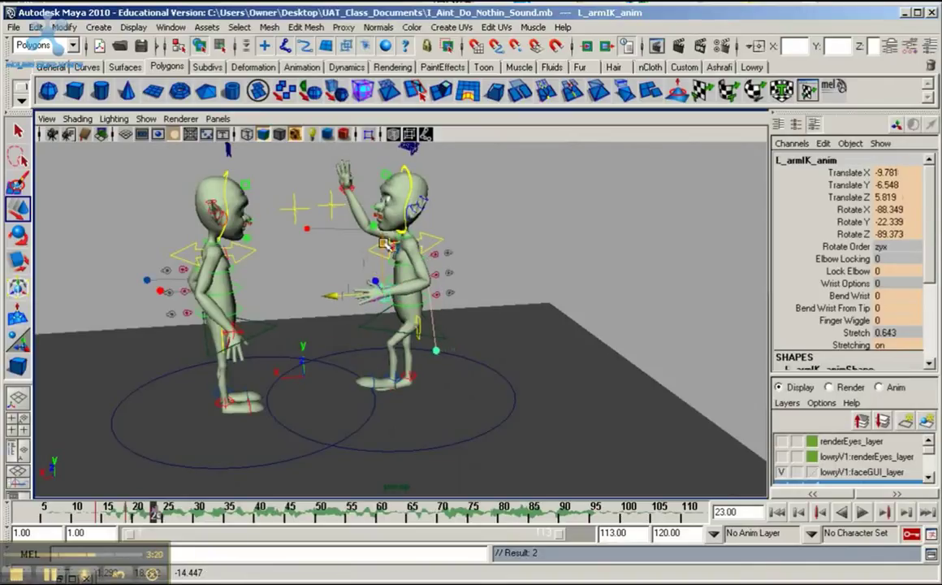
At frame 23, lower the left arm IK control of the character with the raised hand to a Translate Y of about -8.59.
left_click_drag(384, 243, 391, 259)
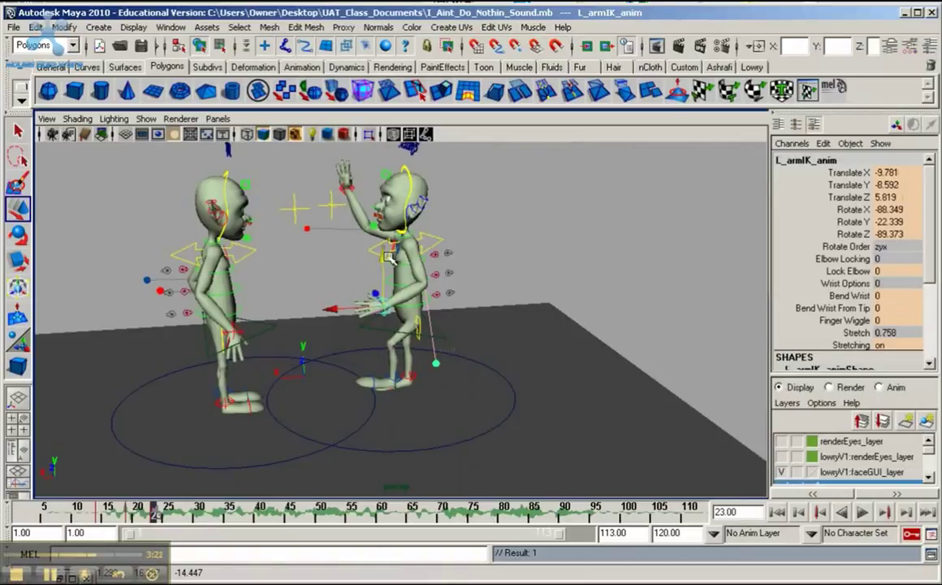
key("e")
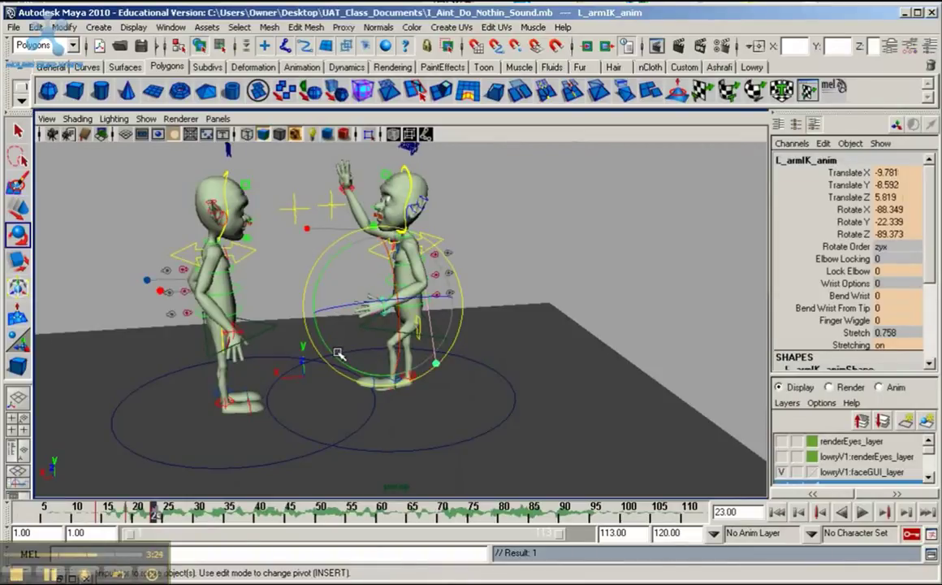
At frame 27, lower the left arm IK control to about Translate Y -13.95, rotate the hand to about Rotate X -38.6, and key it.
left_click_drag(155, 513, 182, 523)
key("w")
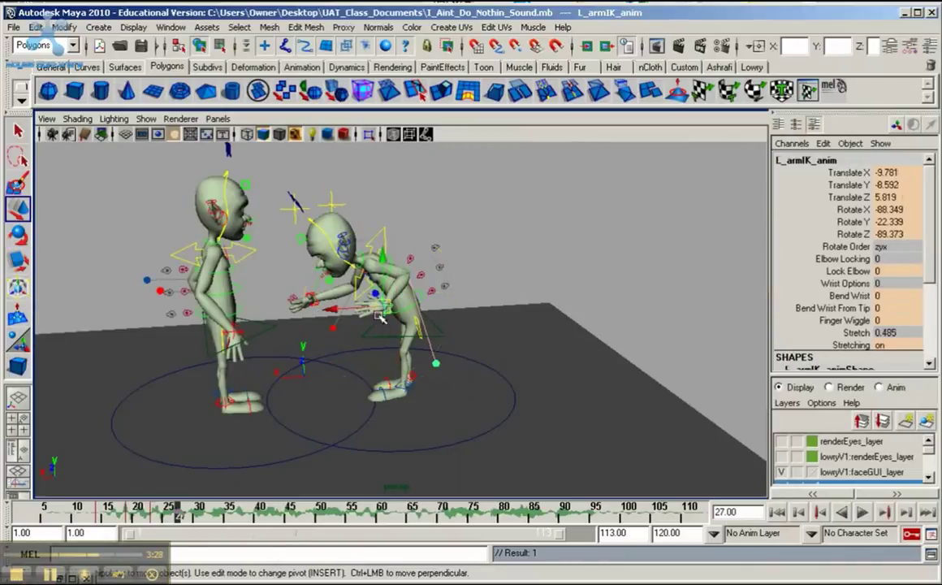
left_click_drag(351, 236, 388, 299)
key("s")
key("e")
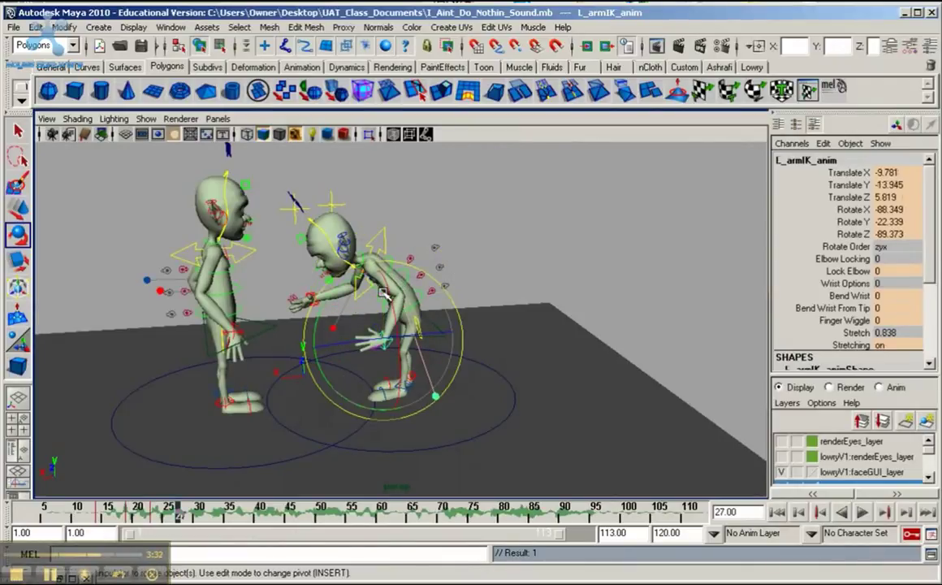
left_click_drag(318, 323, 319, 382)
key("s")
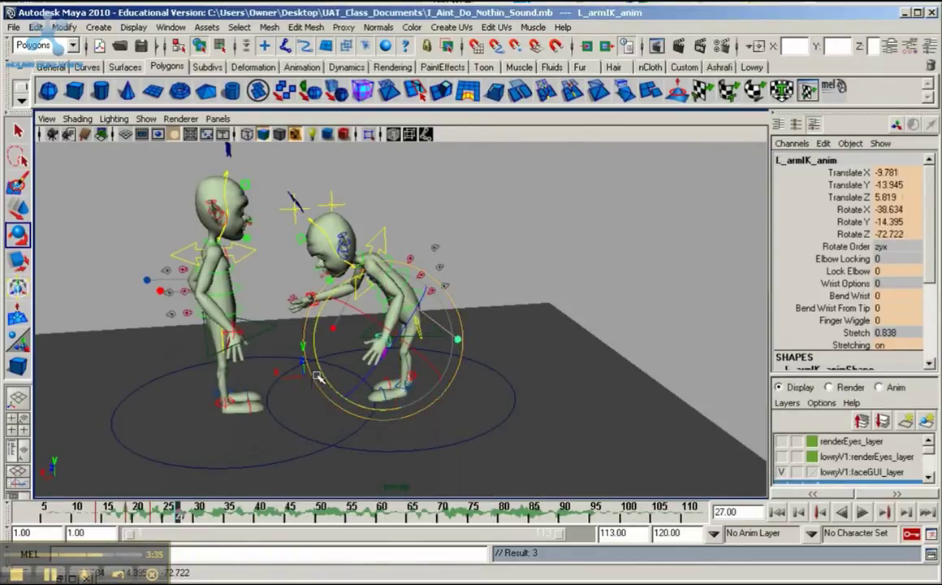
left_click(352, 372)
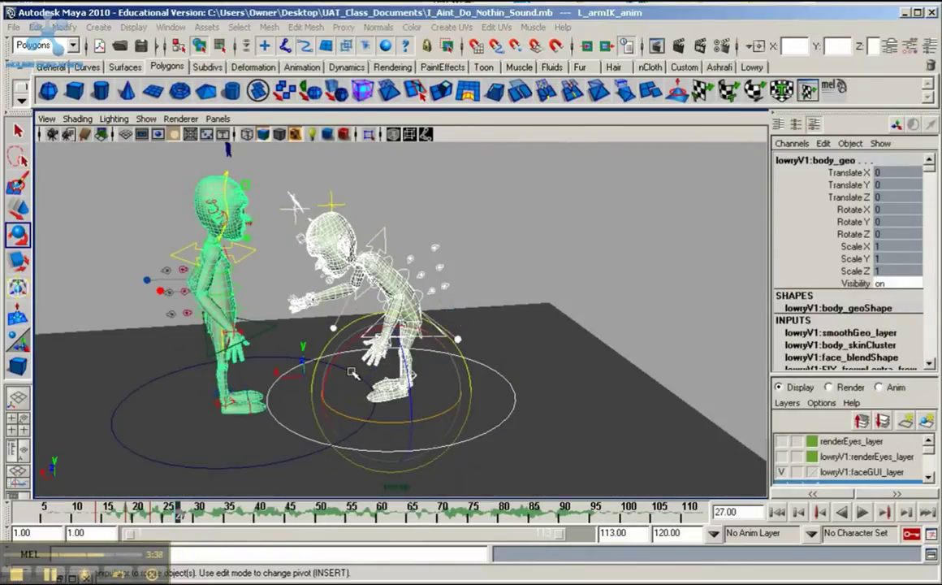
left_click(445, 309)
key("super")
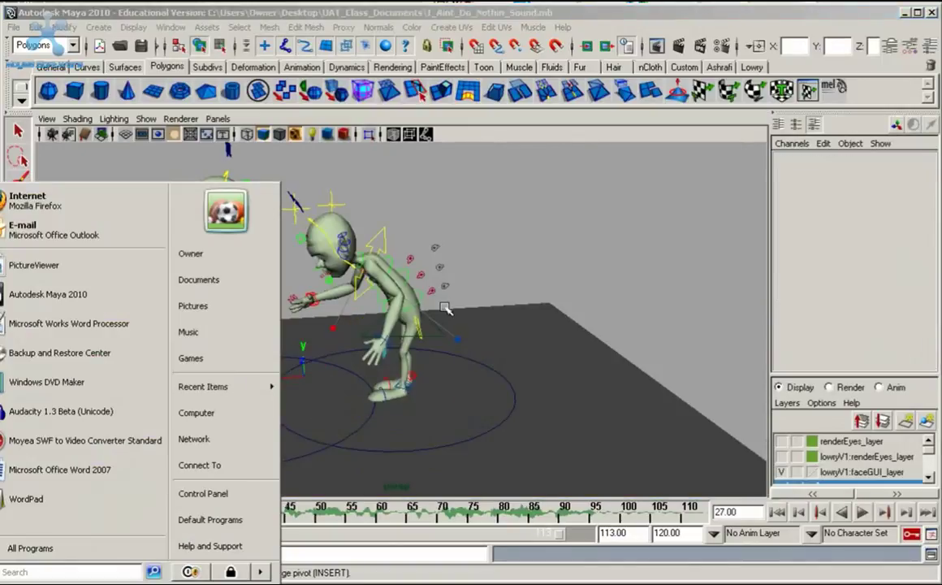
At frame 27, move the bending character's left foot IK control forward to a Translate Z of about 2.71.
left_click_drag(445, 308, 245, 461, "alt")
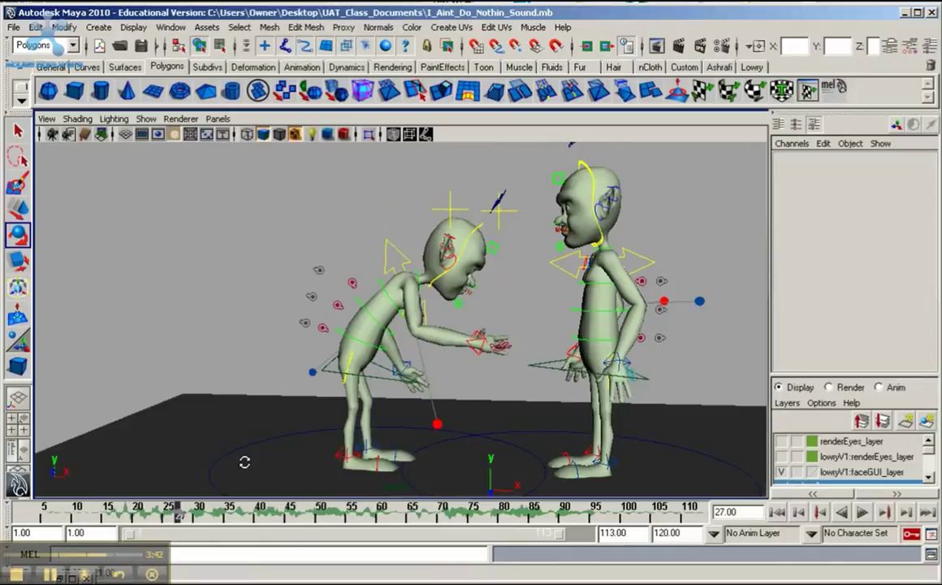
left_click(404, 481)
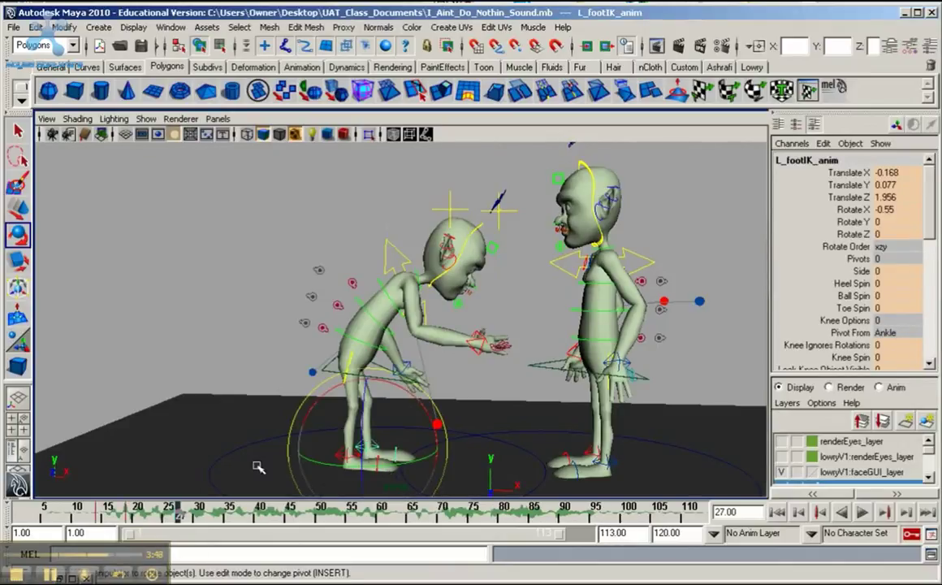
key("w")
left_click_drag(381, 449, 432, 453)
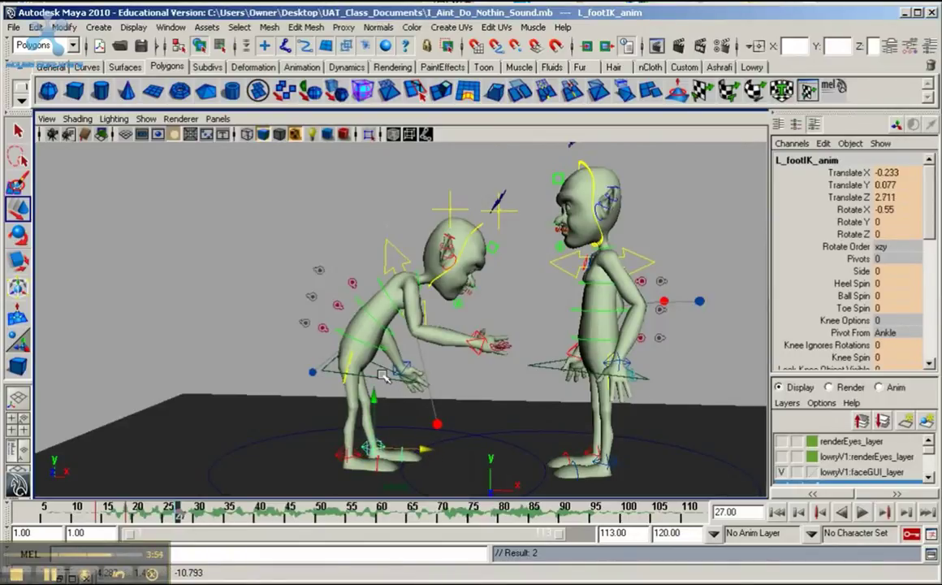
Move the bending character's global body control forward and down to about Translate Z 1.29 and Translate Y -0.48.
left_click(406, 368)
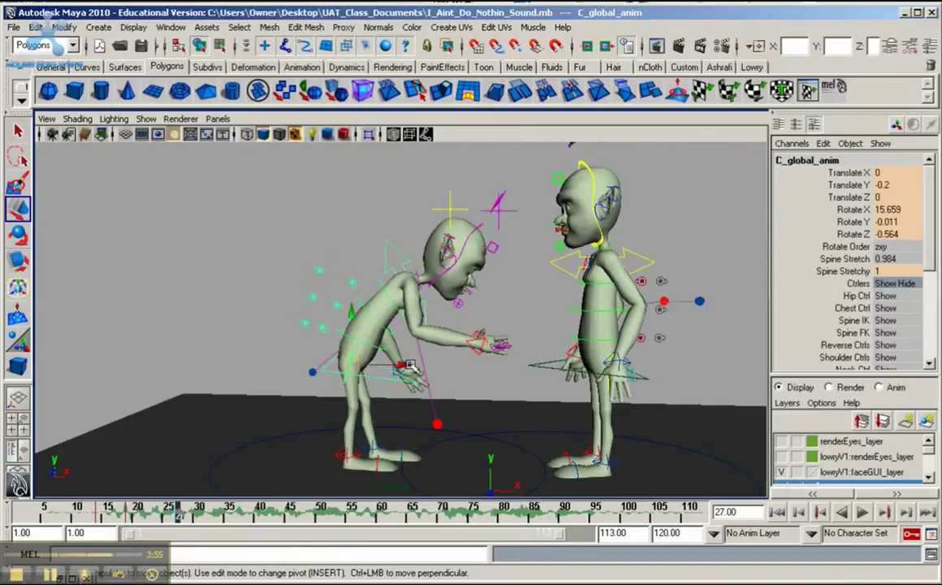
left_click_drag(410, 366, 386, 358)
left_click_drag(330, 292, 367, 324)
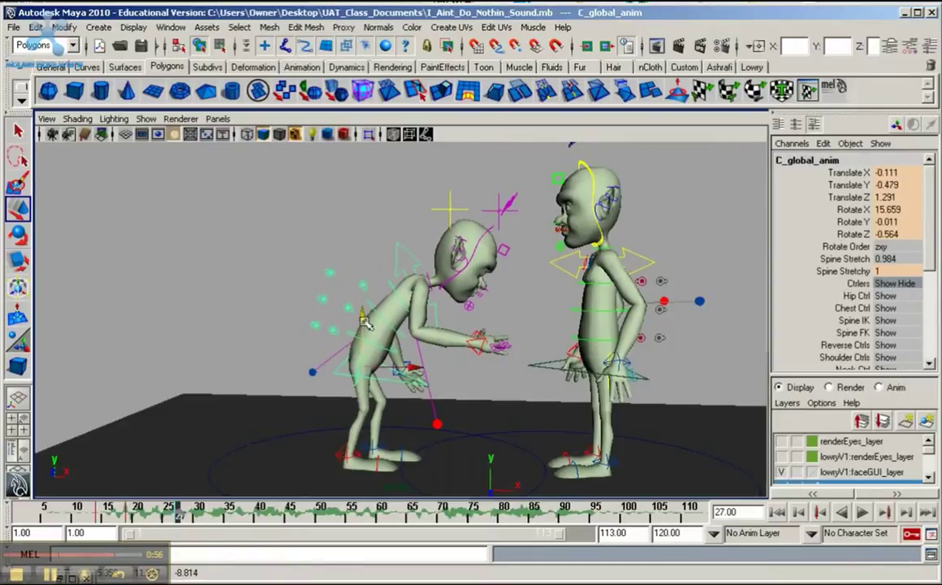
Review the pose timing against the sound by scrubbing and playing back roughly frames 18 to 38, stopping at frame 36.
scroll(225, 447, "down", 1)
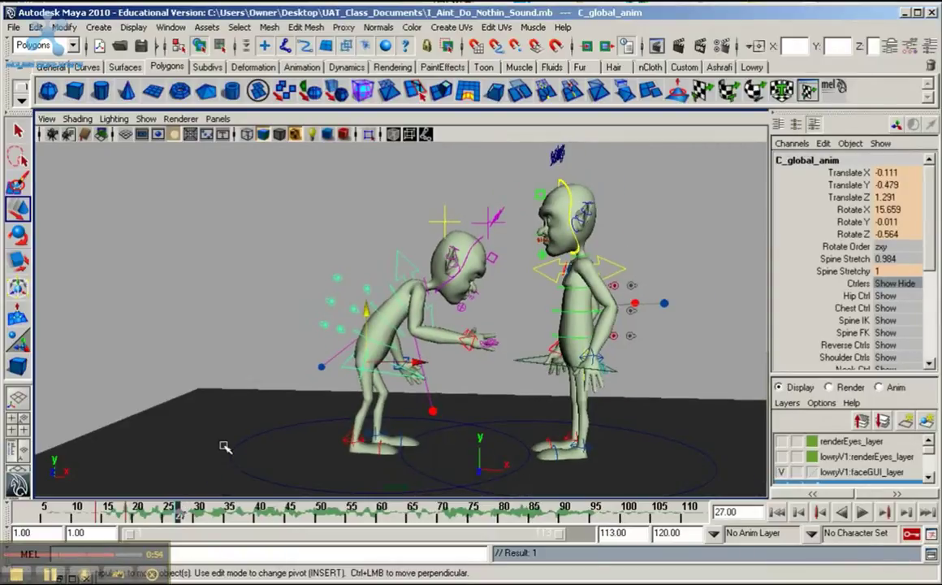
scroll(225, 447, "down", 1)
middle_click_drag(571, 304, 482, 283, "alt")
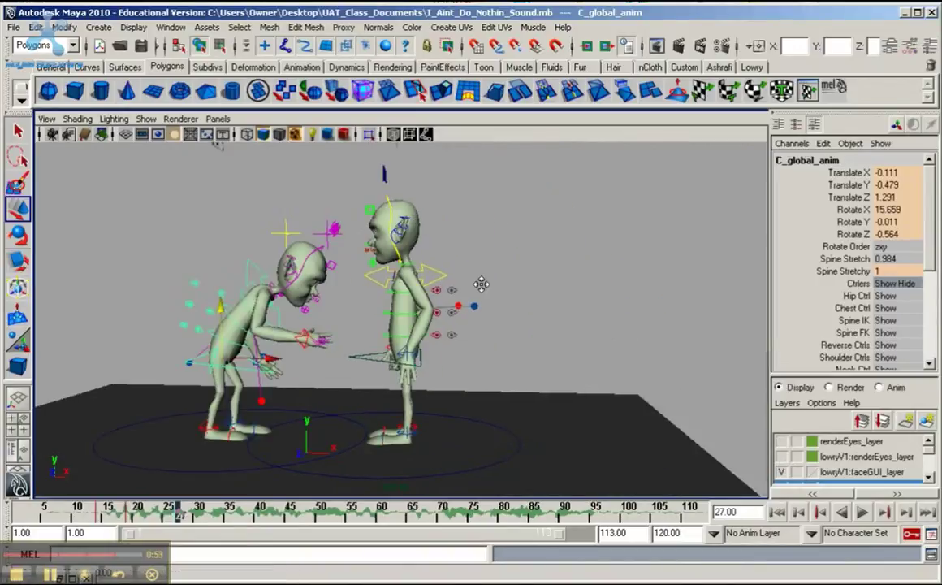
left_click_drag(482, 284, 415, 320, "alt")
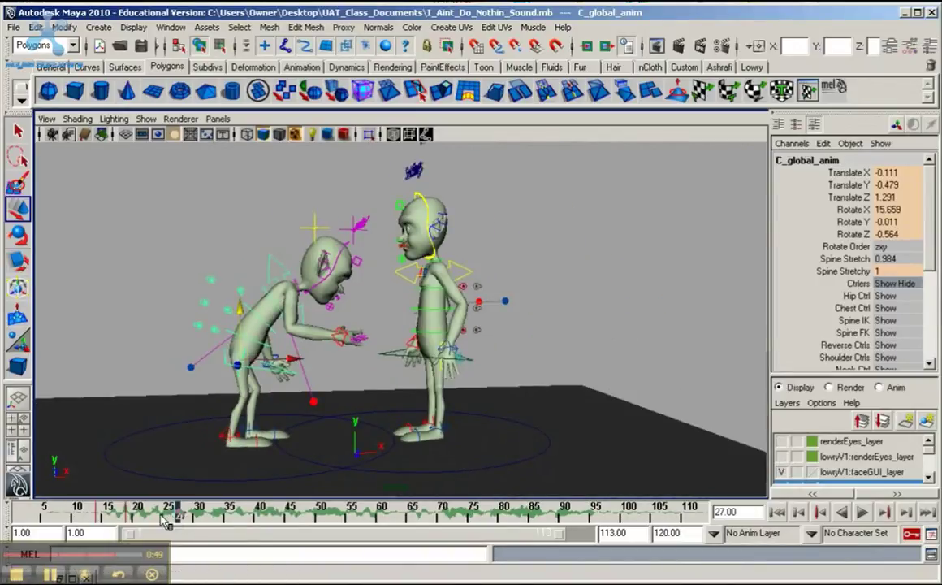
mouse_move(166, 511)
left_mouse_down()
mouse_move(89, 512)
mouse_move(226, 542)
mouse_move(203, 520)
mouse_move(96, 516)
mouse_move(235, 516)
left_mouse_up()
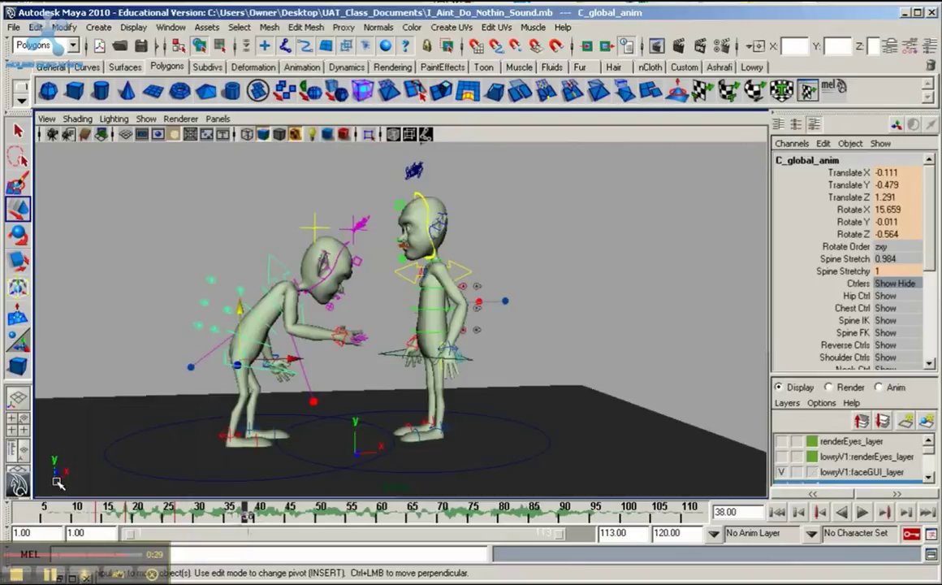
key("alt+v")
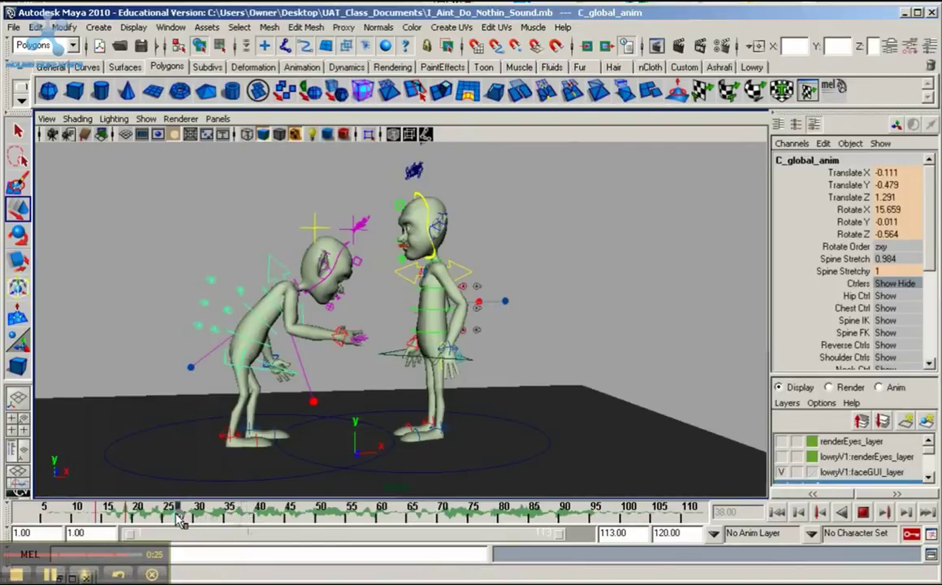
key("alt+v")
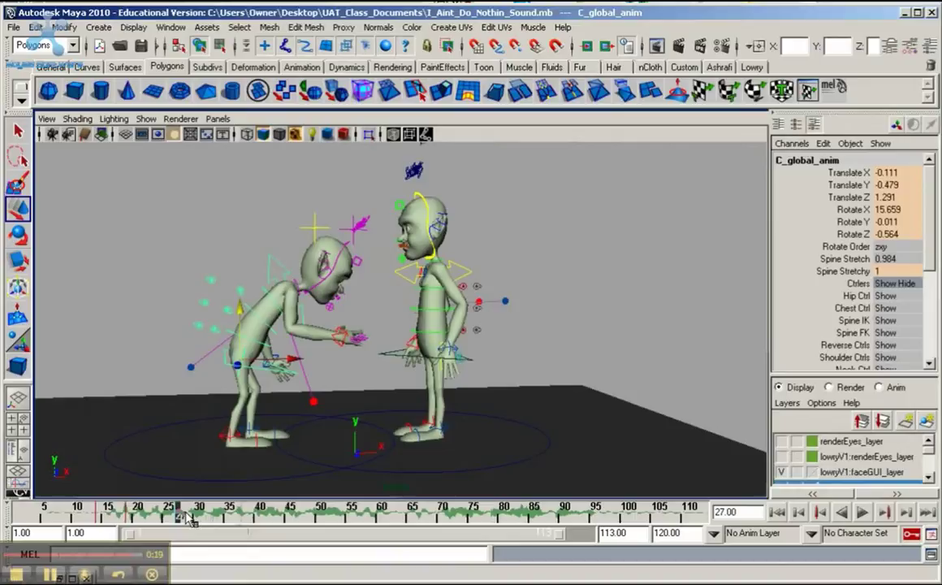
key("alt+v")
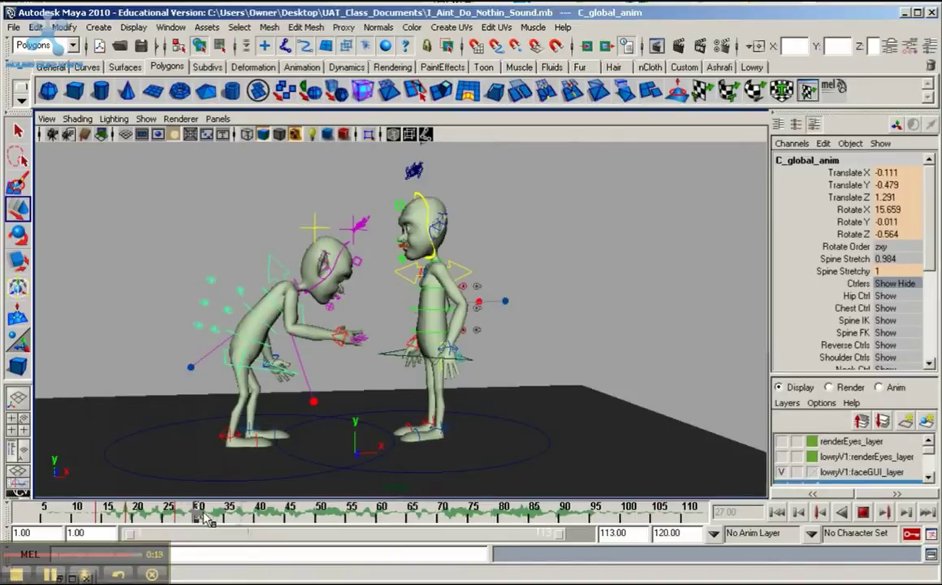
left_click_drag(236, 521, 140, 520)
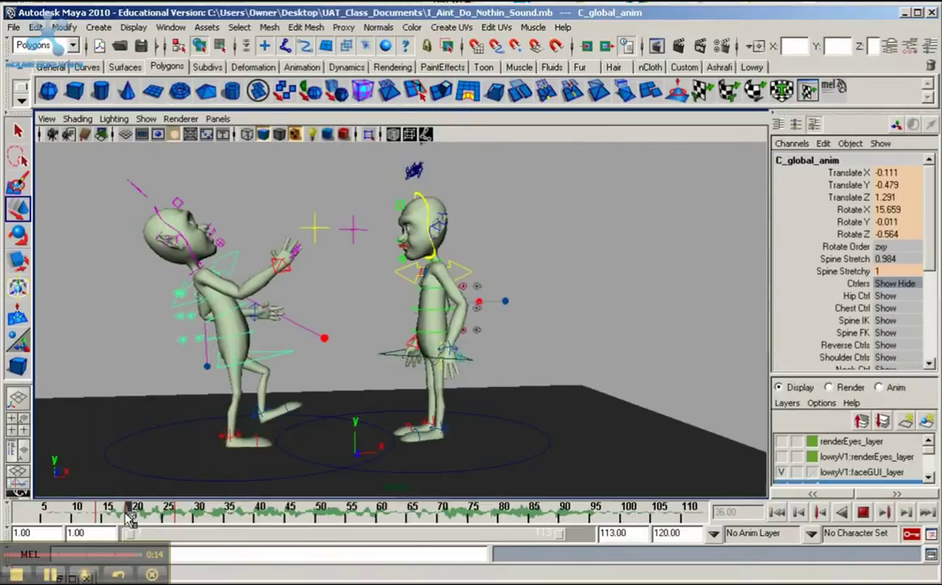
key("alt+v")
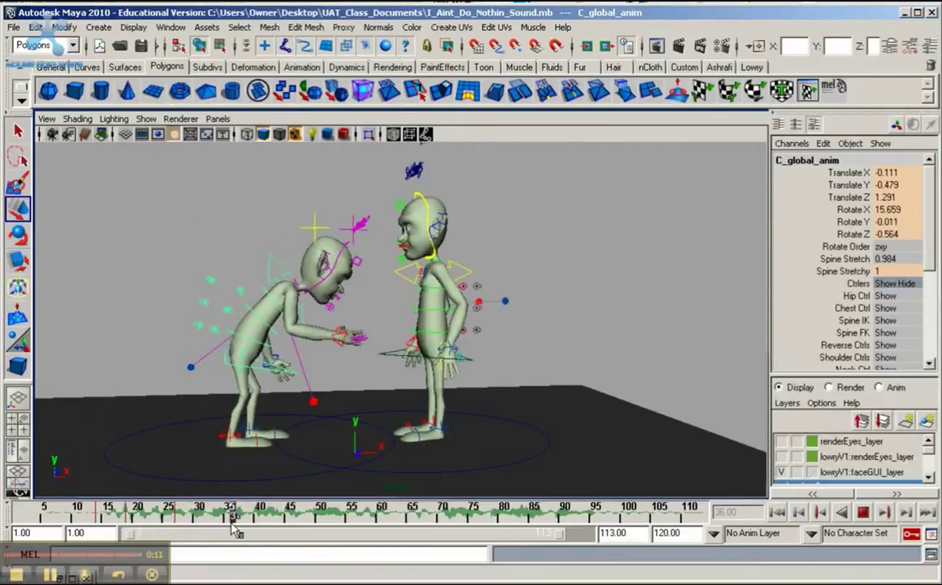
left_click(233, 520)
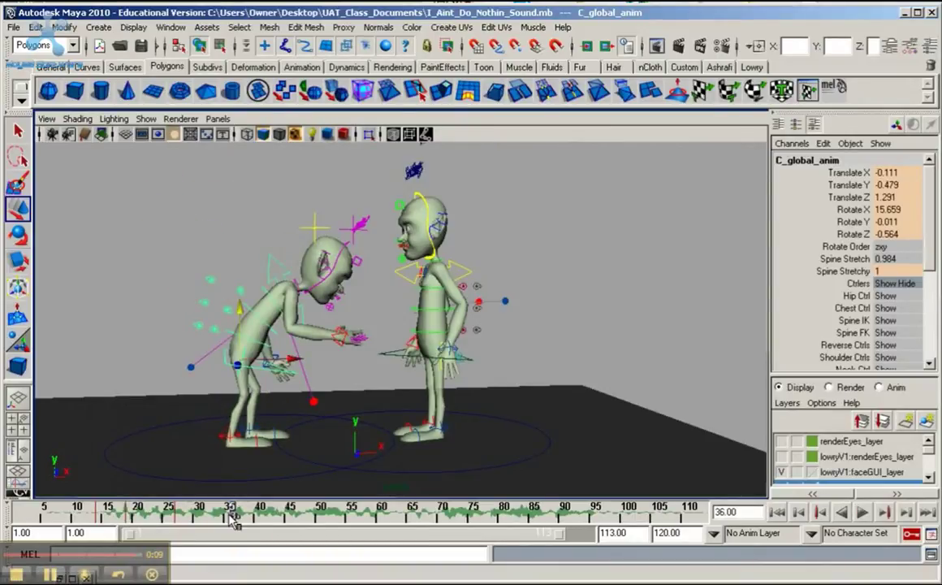